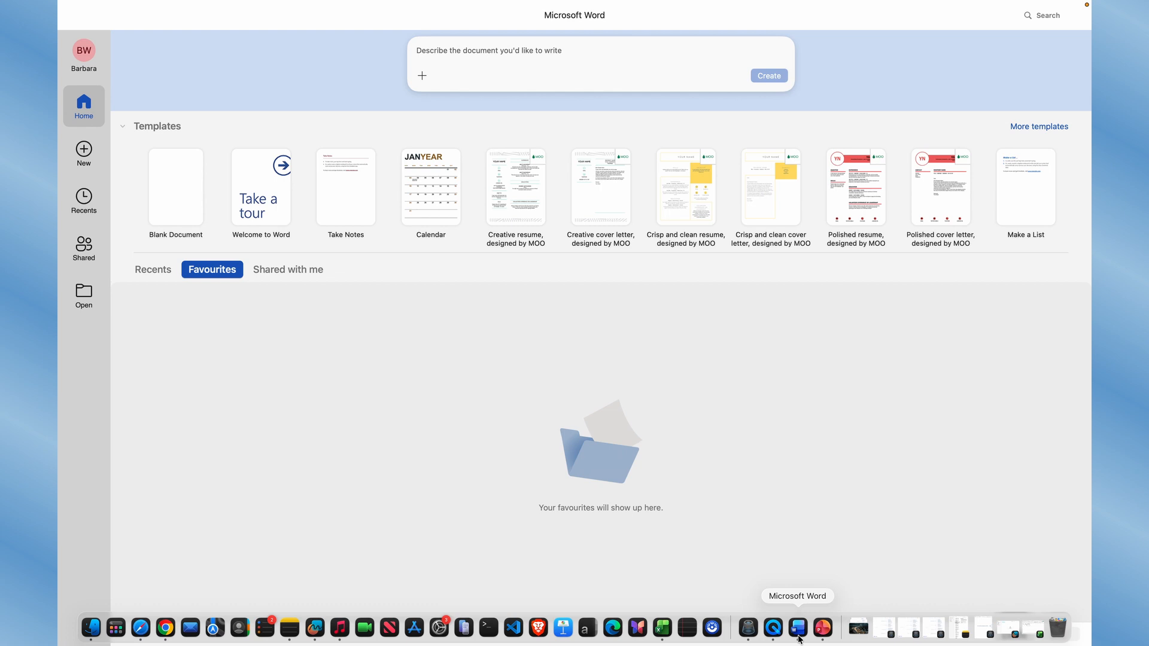
# Create a new blank document
pyautogui.click(184, 207)
pyautogui.doubleClick(184, 207)
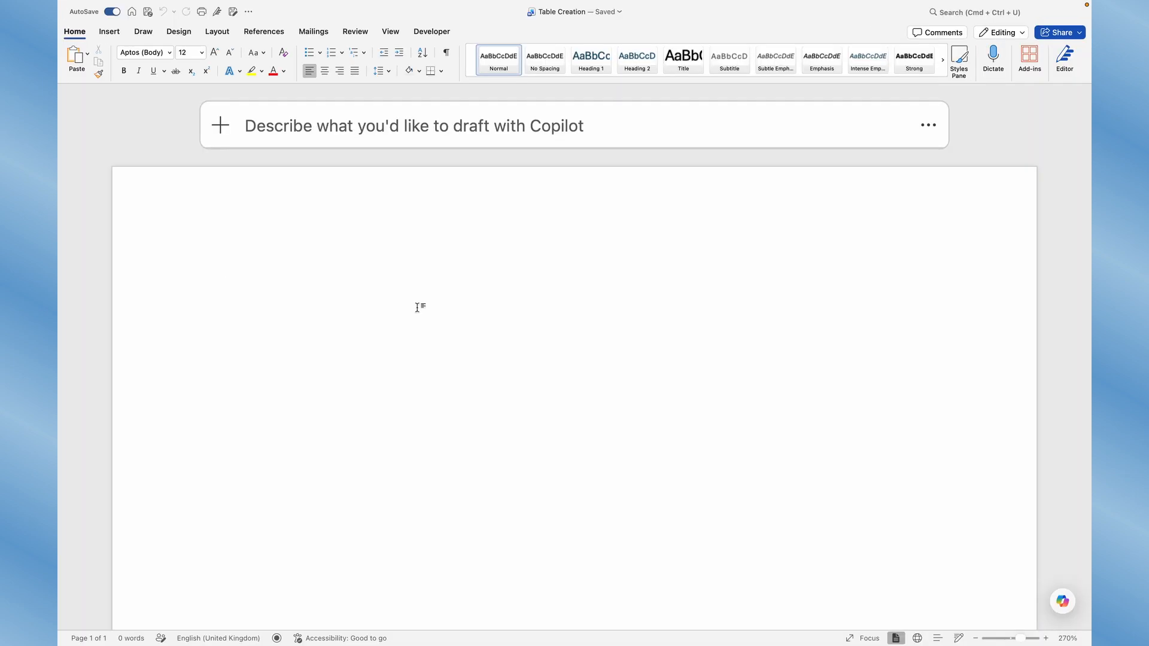
# Insert a 6 by 6 table into the document
pyautogui.click(111, 34)
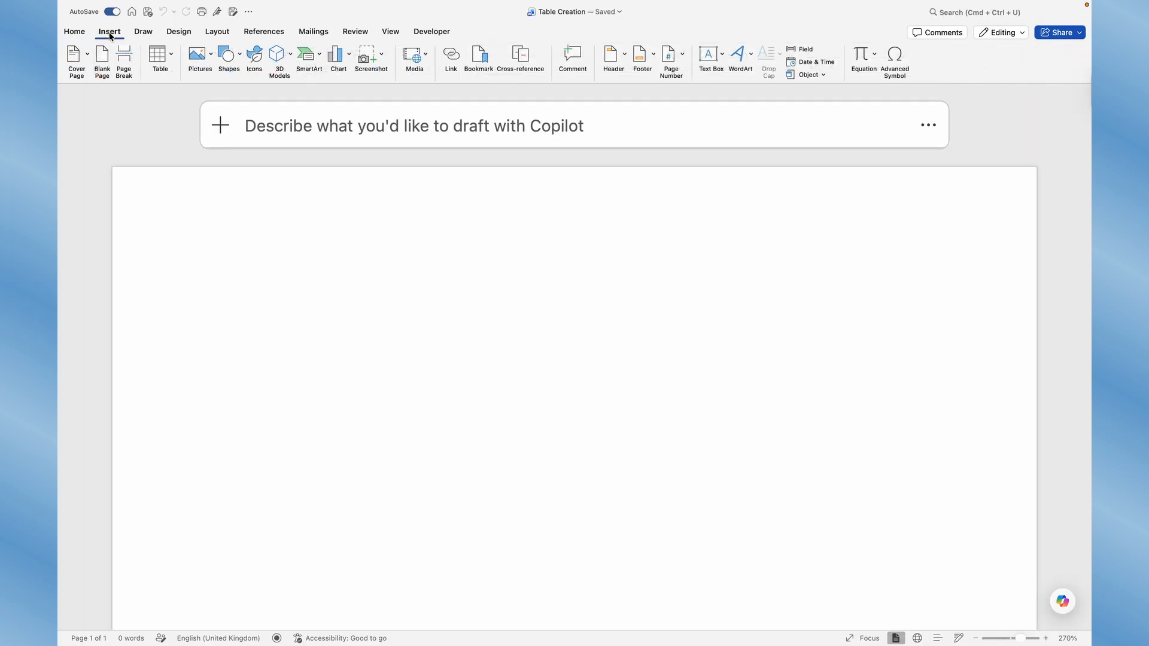
pyautogui.click(172, 57)
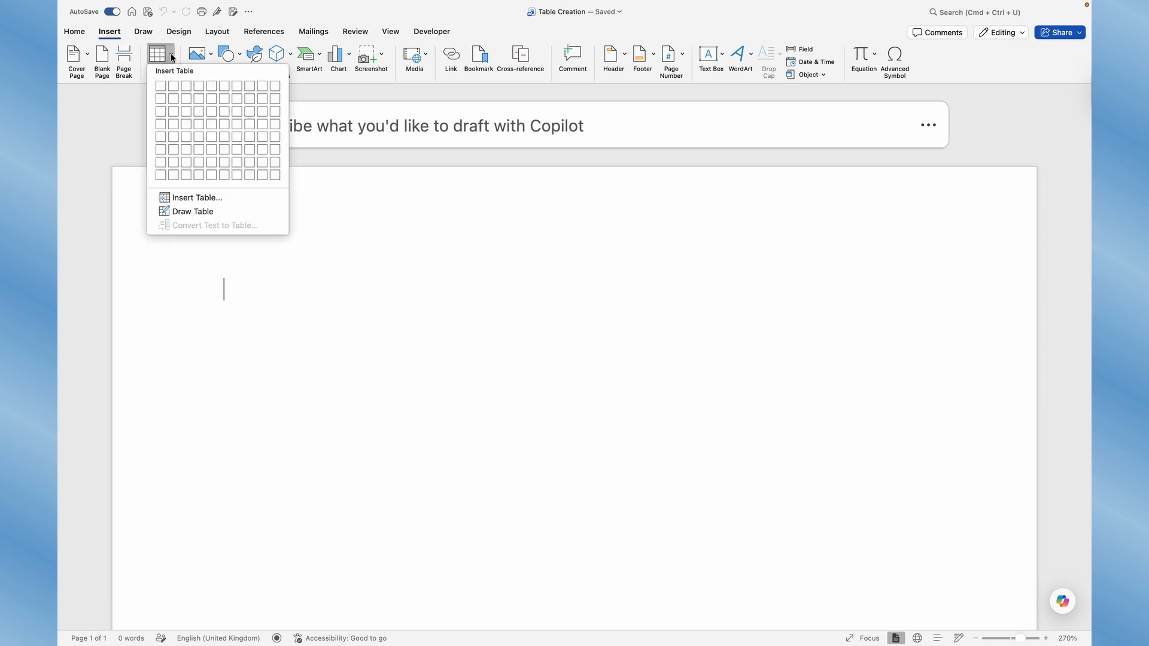
pyautogui.click(223, 151)
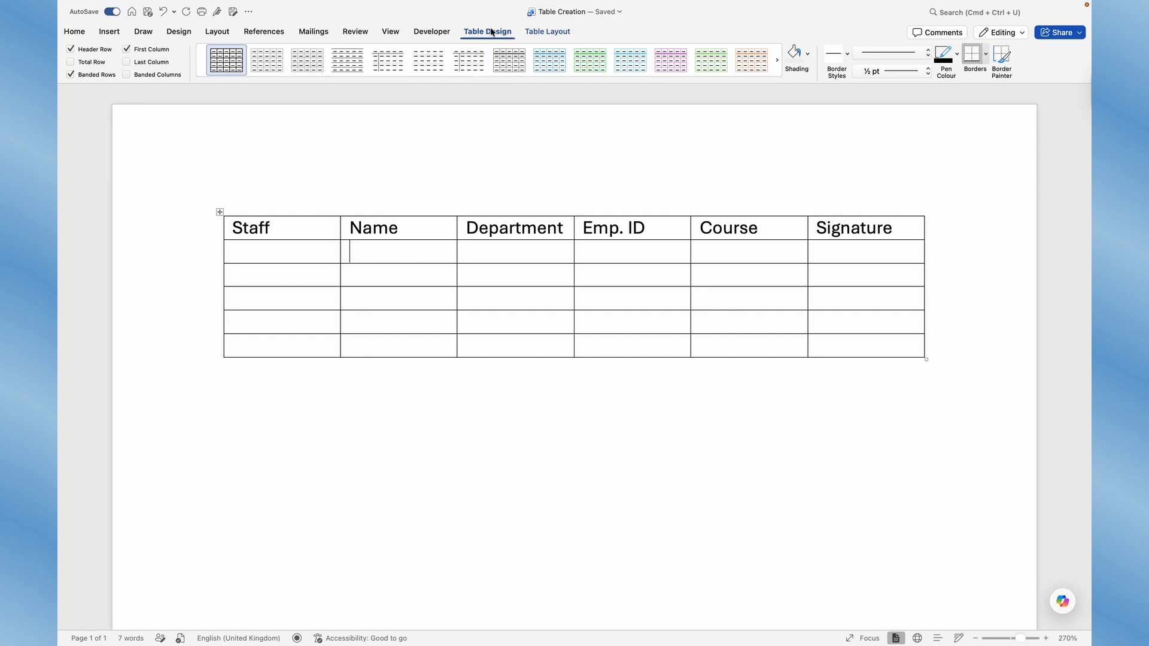
# Try out several plain table styles on the table
pyautogui.click(546, 31)
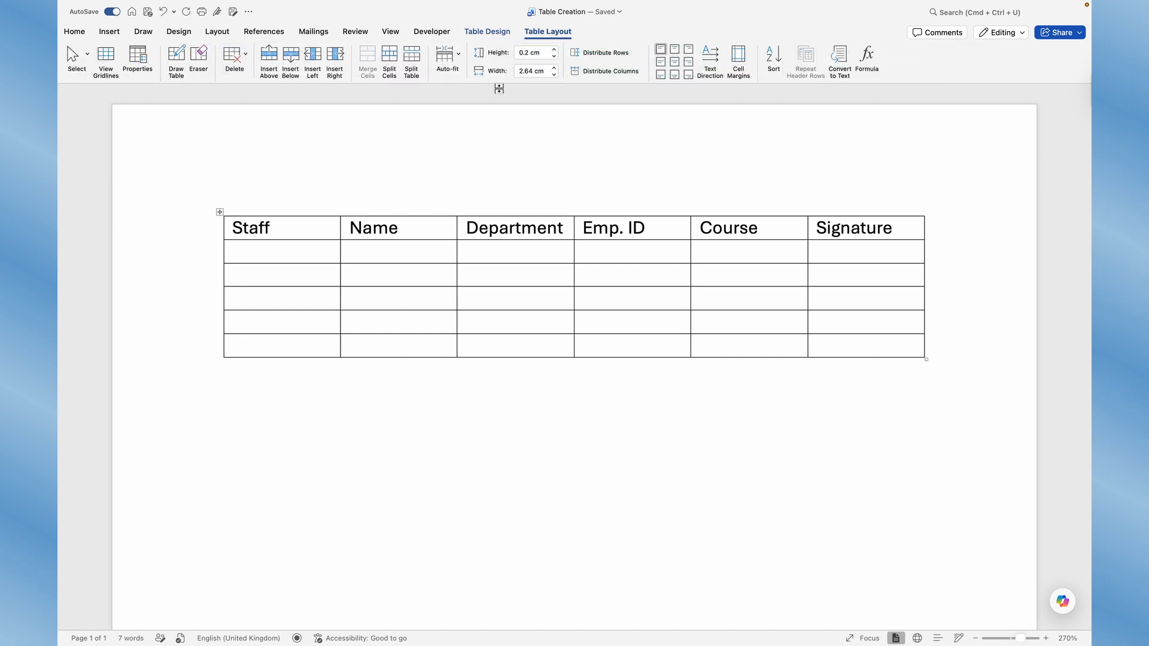
pyautogui.click(494, 33)
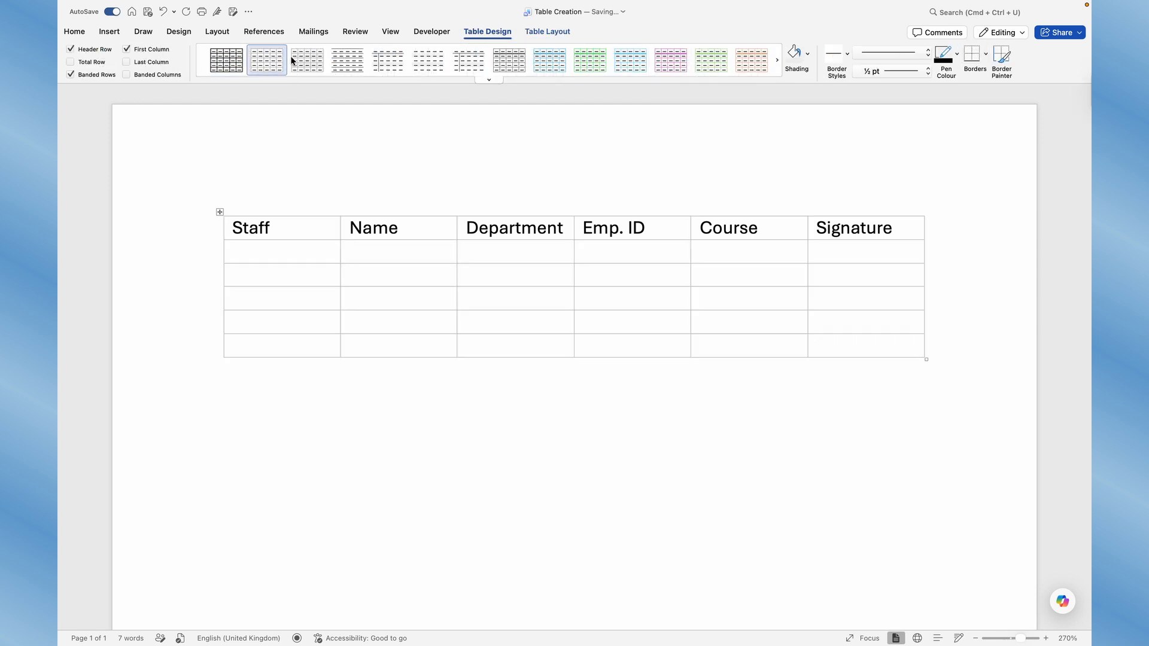
pyautogui.click(318, 62)
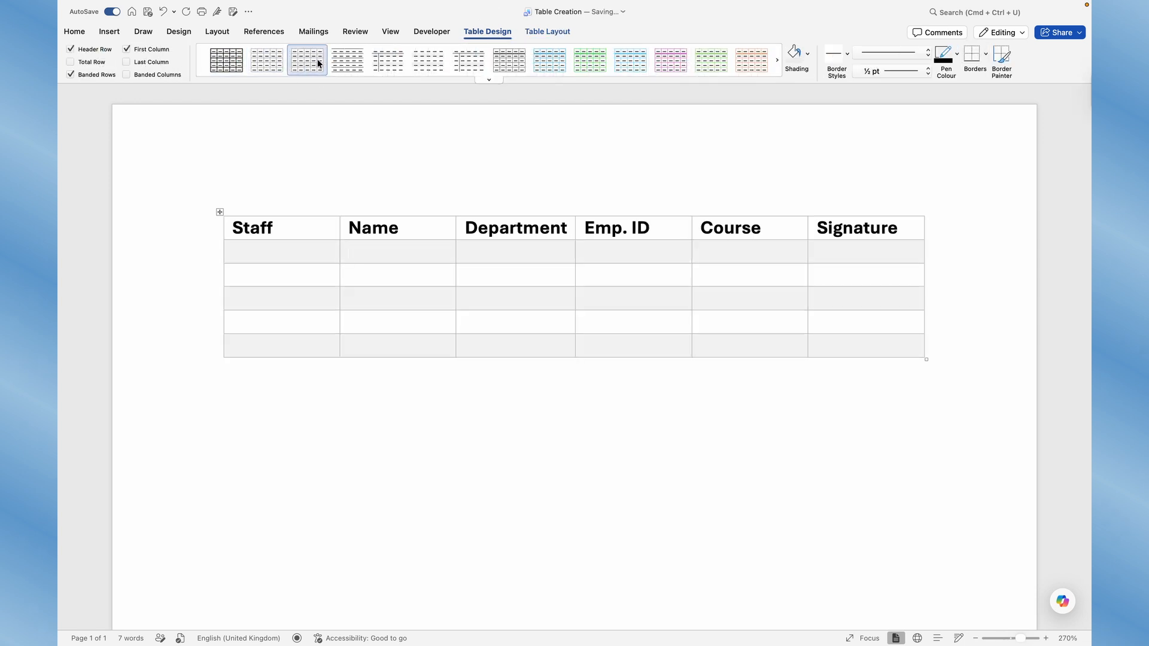
pyautogui.click(342, 65)
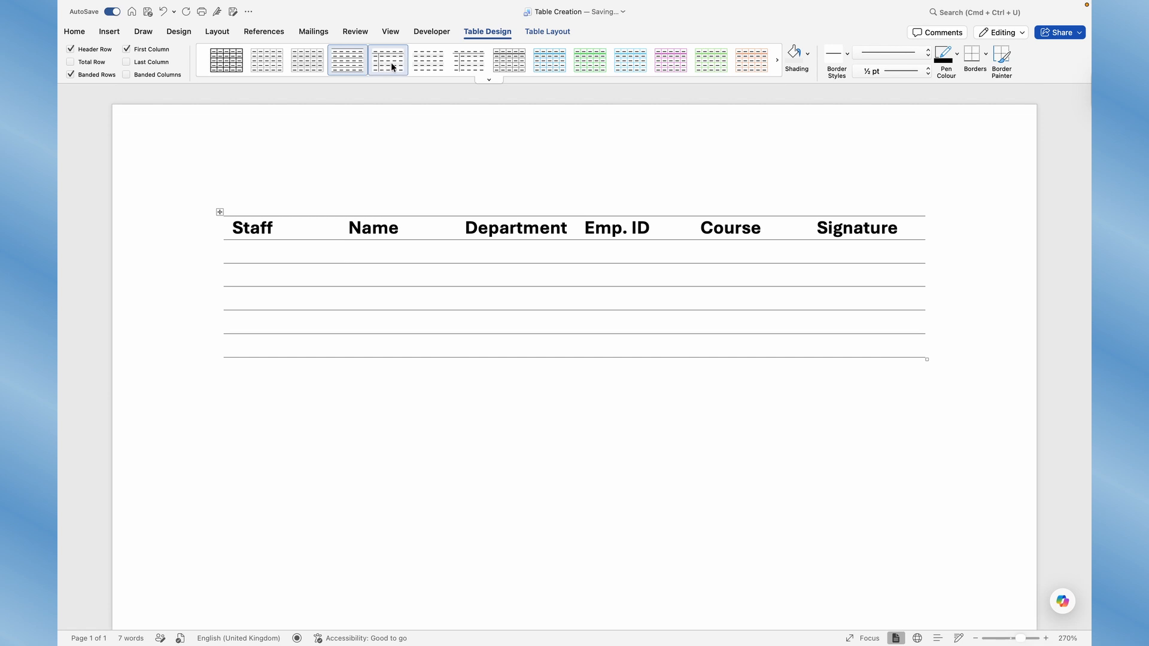
pyautogui.click(393, 62)
pyautogui.click(351, 61)
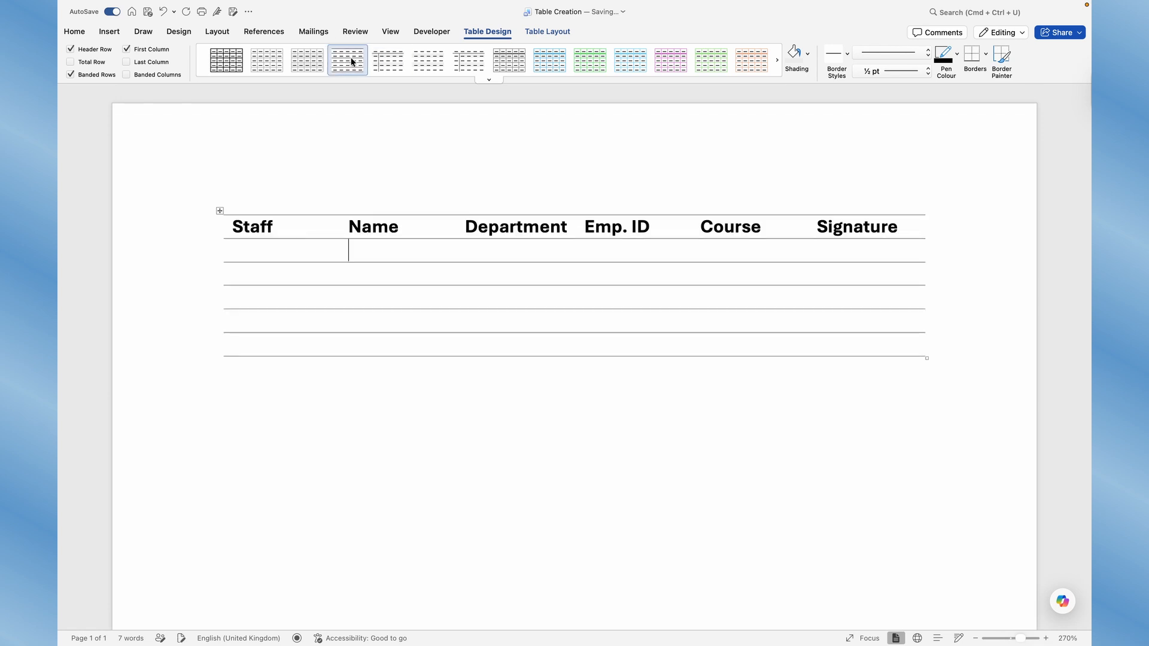
pyautogui.click(421, 63)
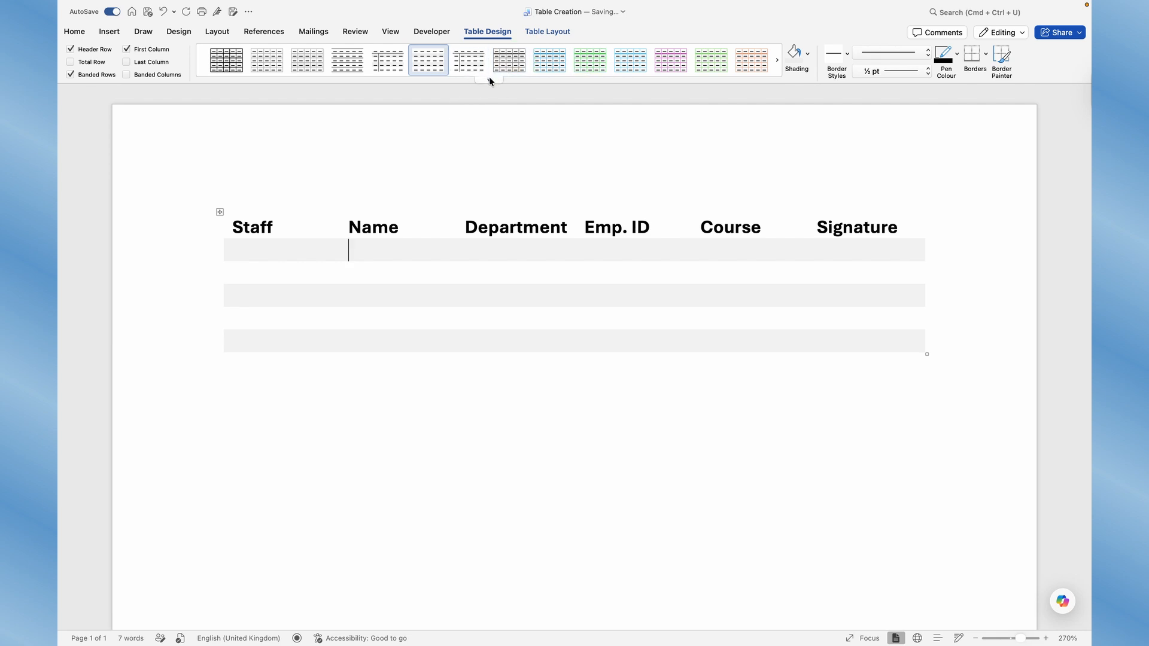
# Apply a purple grid table style and browse the list table styles in the full style gallery
pyautogui.click(490, 78)
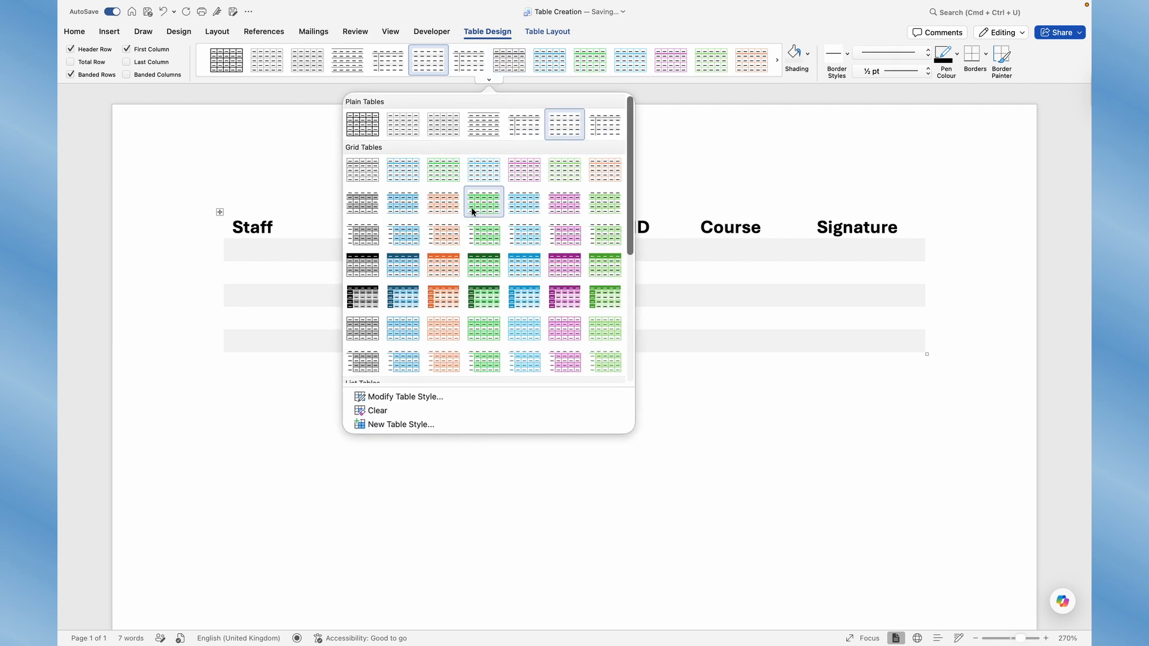
pyautogui.click(571, 263)
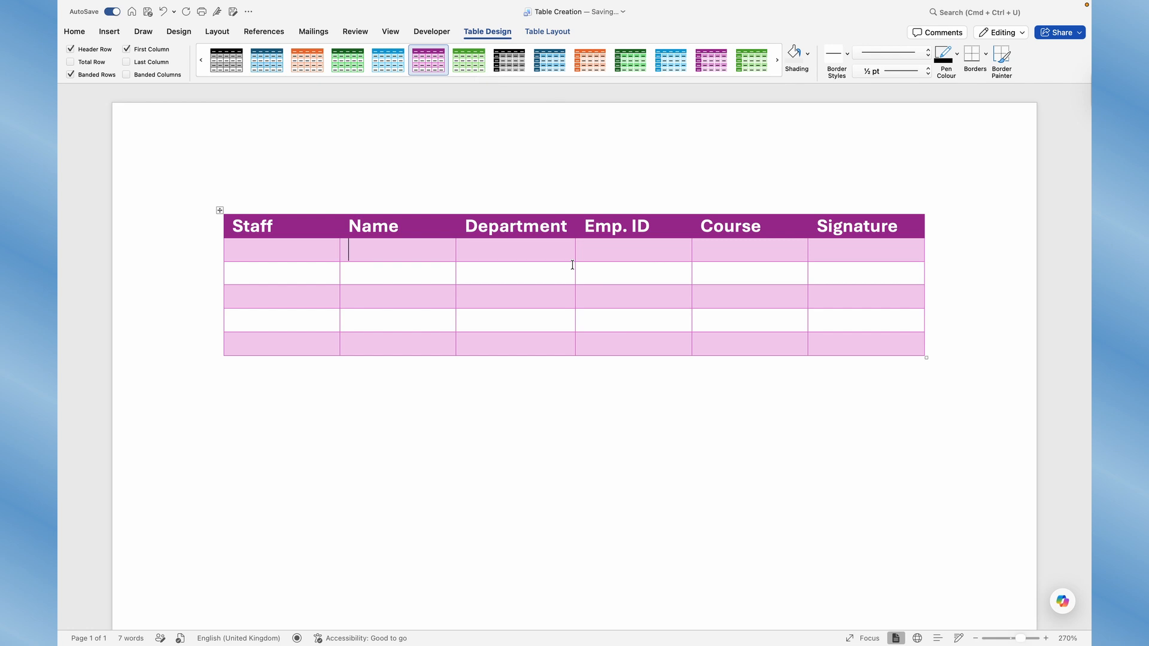
pyautogui.click(490, 78)
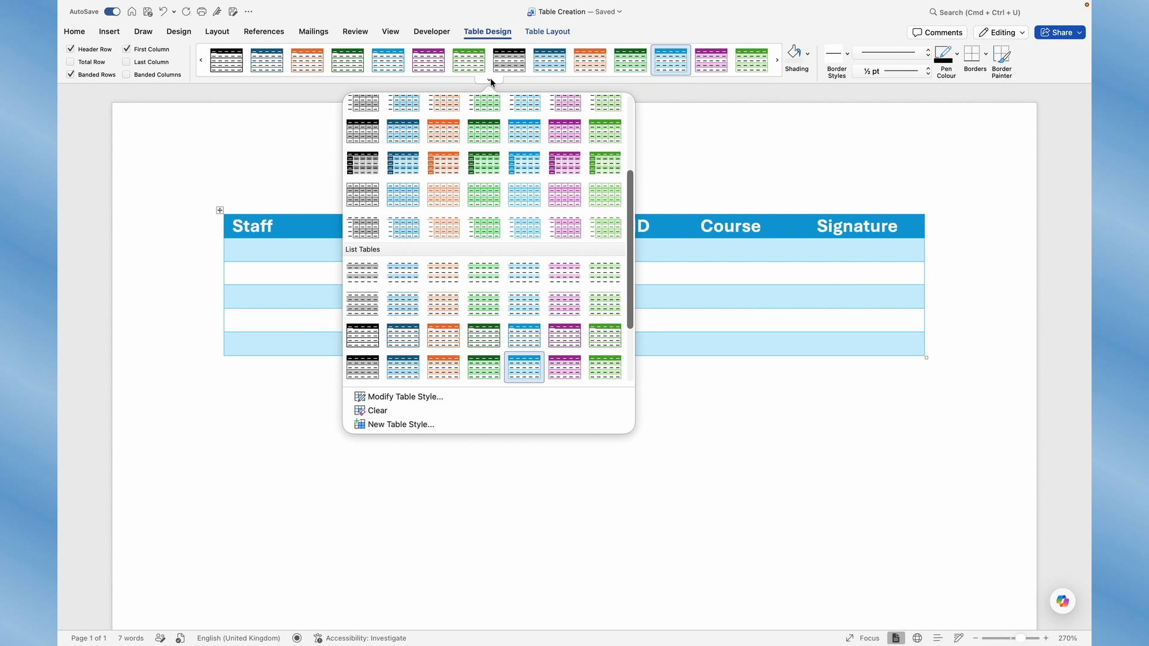
pyautogui.scroll(-3, 547, 262)
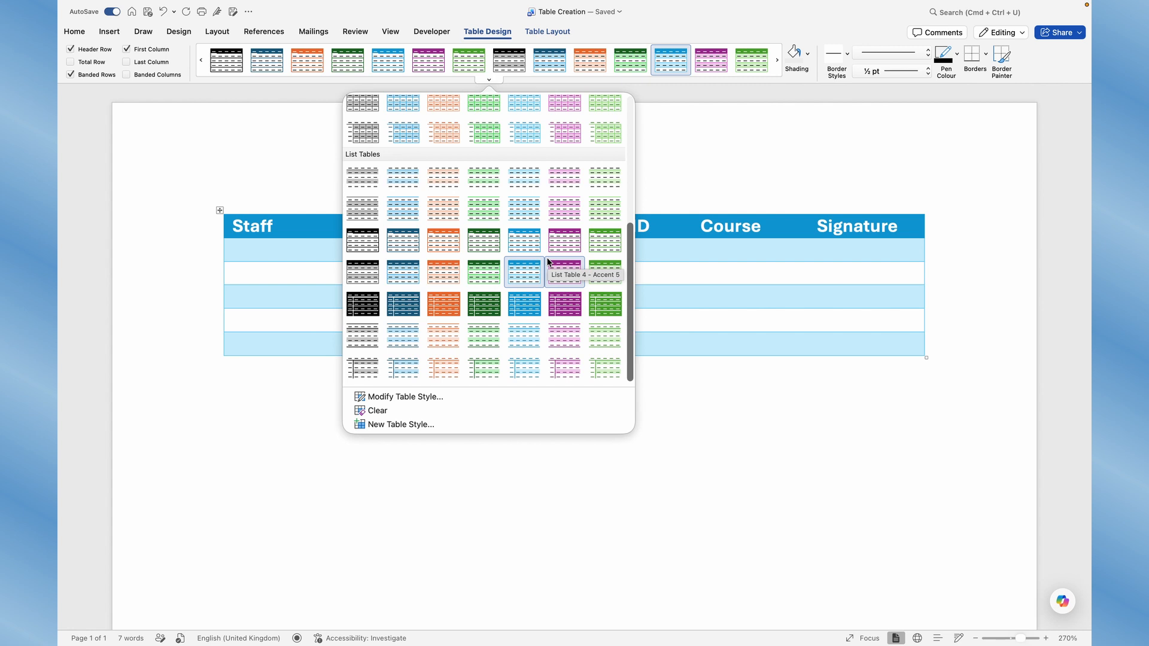
pyautogui.scroll(8, 547, 262)
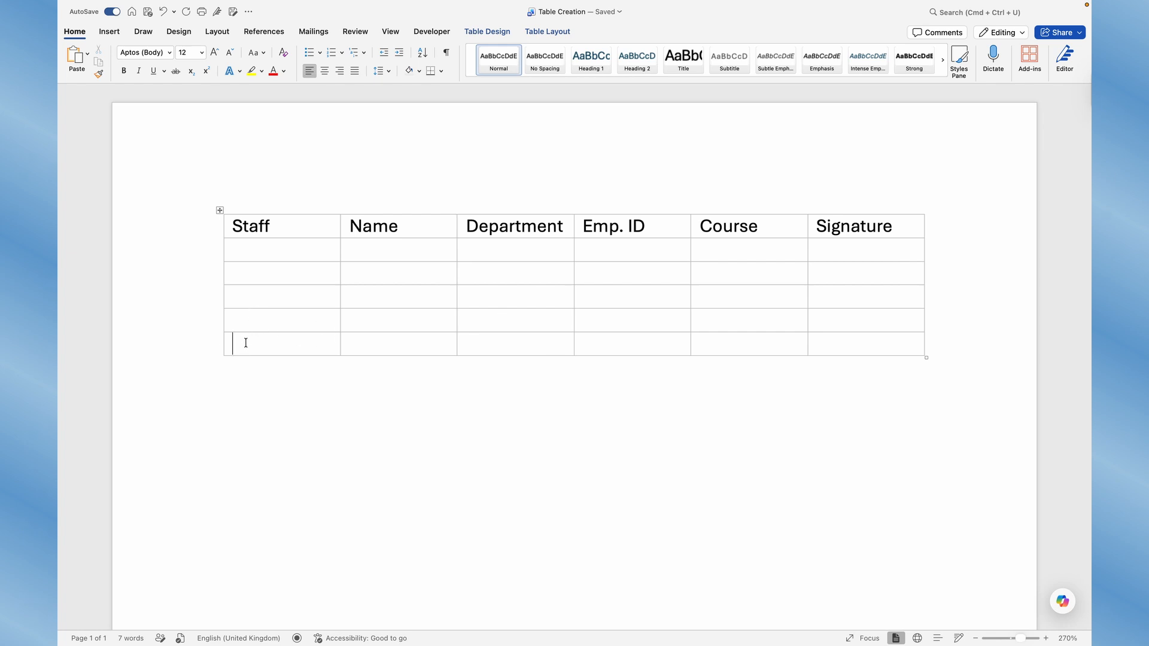
# Insert two rows near the bottom of the table, one above and one below the last row
pyautogui.click(544, 31)
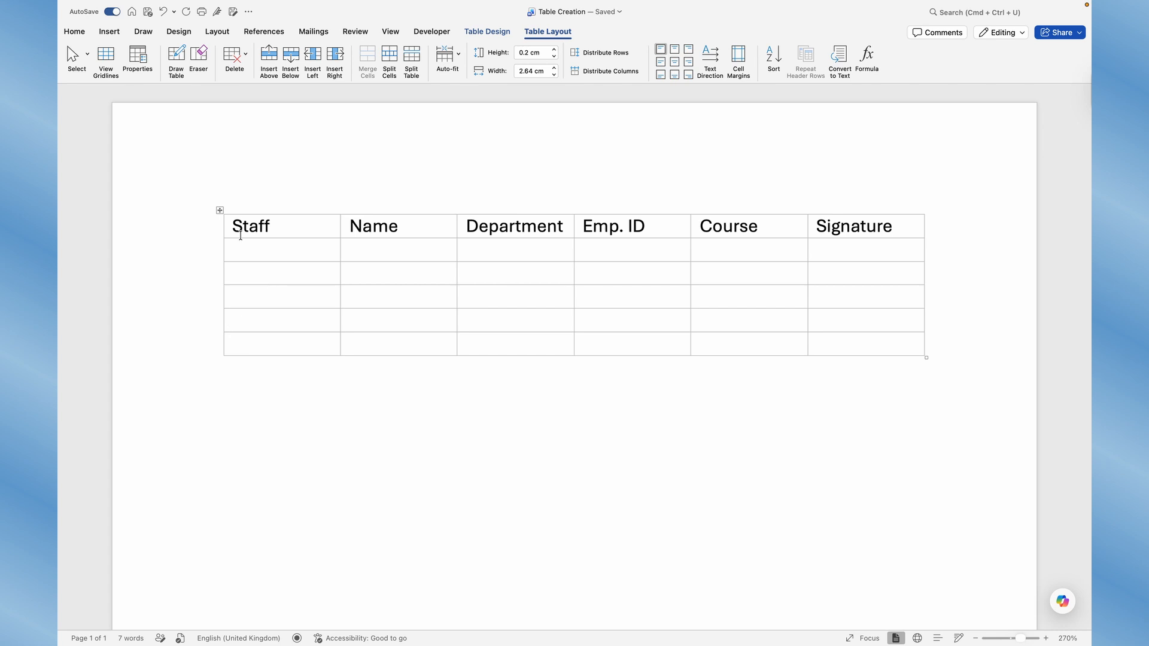
pyautogui.click(270, 58)
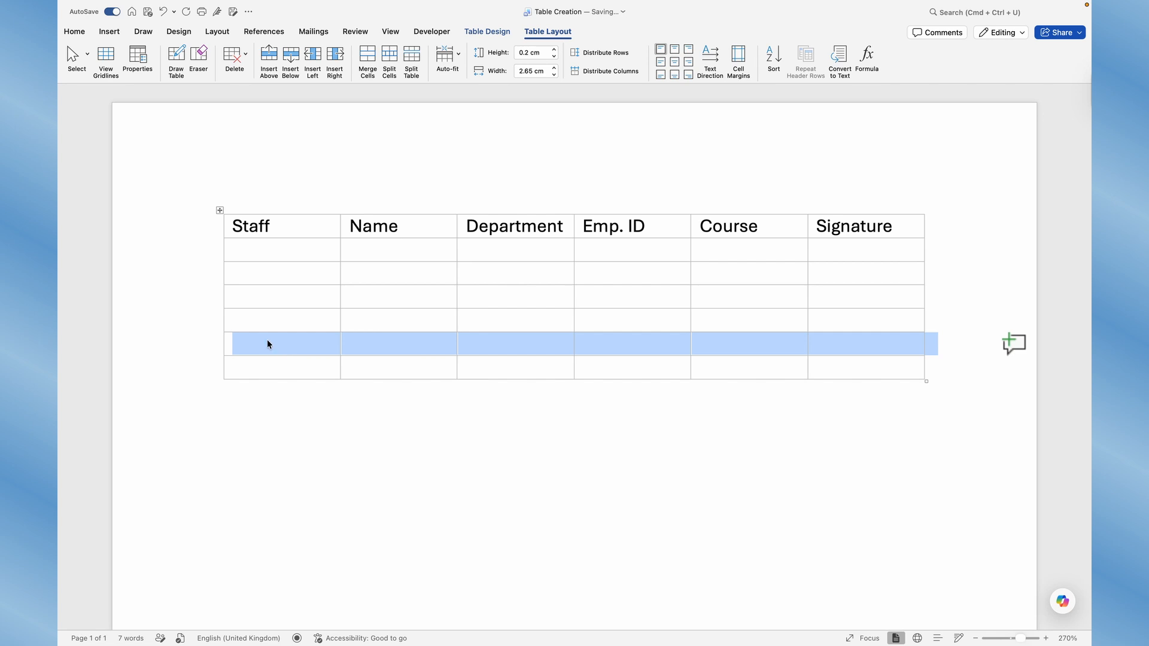
pyautogui.click(290, 57)
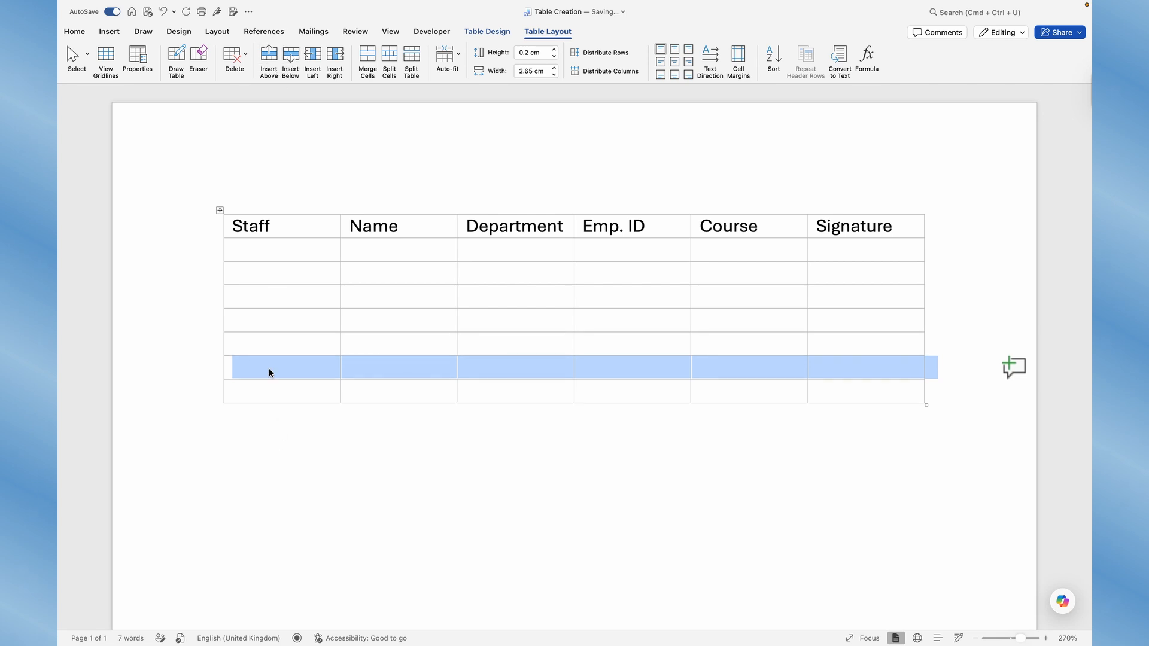
# Try inserting a column to the right of the Name column
pyautogui.click(406, 228)
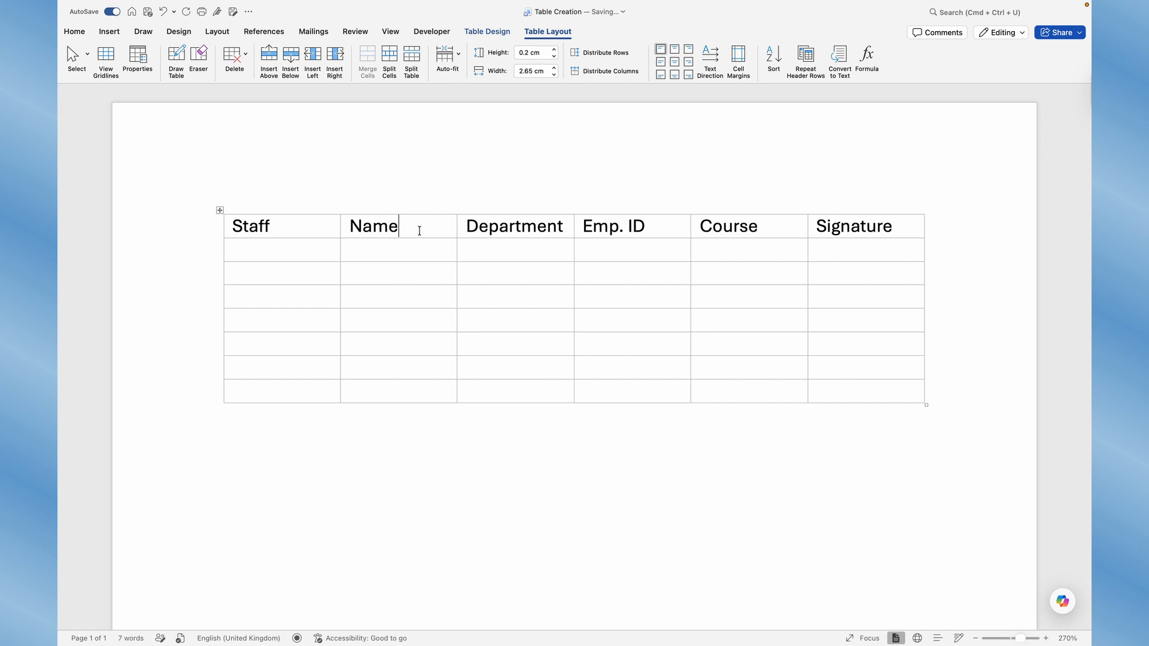
pyautogui.click(336, 56)
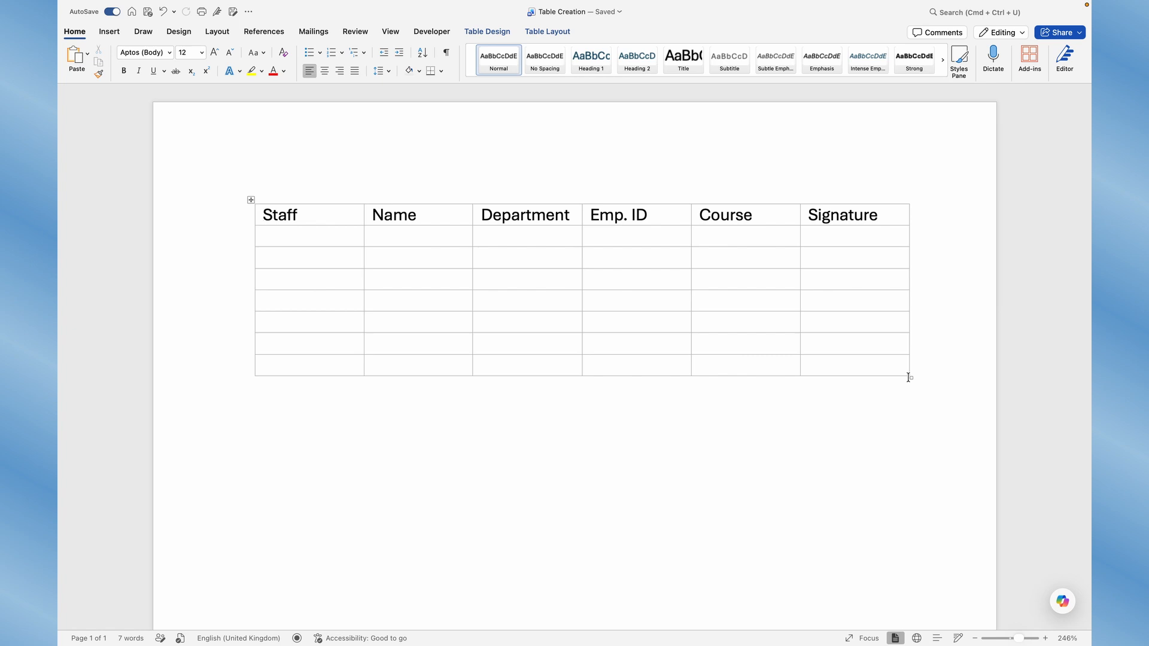
# Enlarge the table by resizing it from its corner handle
pyautogui.click(833, 316)
pyautogui.scroll(5, 817, 335)
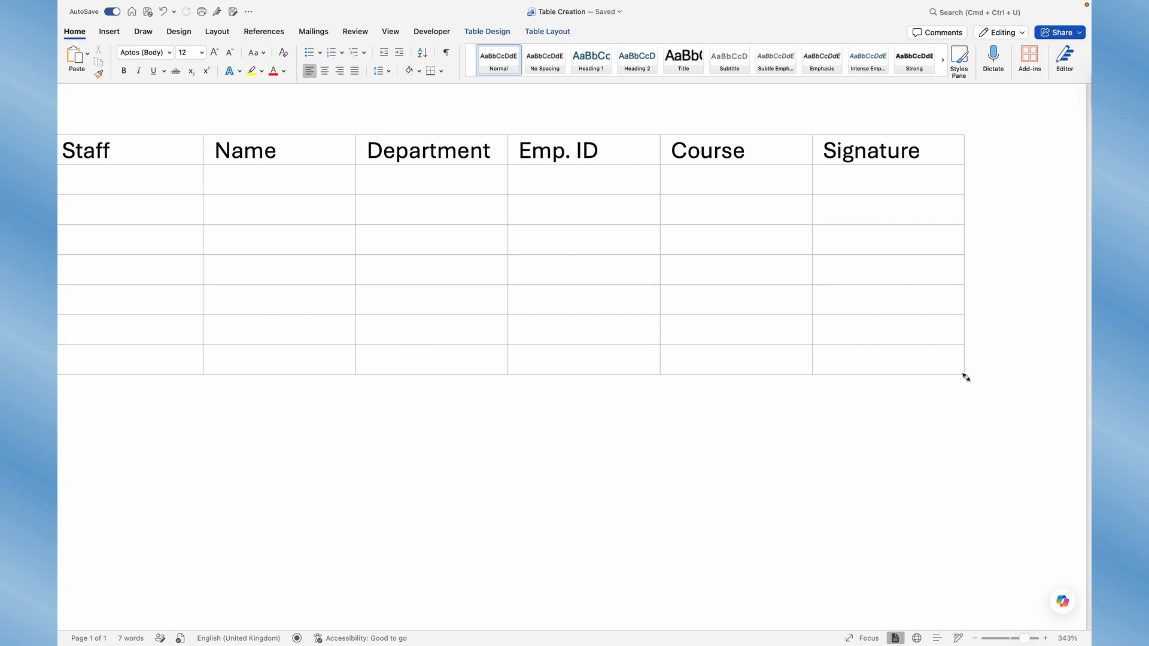
pyautogui.click(965, 377)
pyautogui.moveTo(967, 377); pyautogui.dragTo(965, 376)
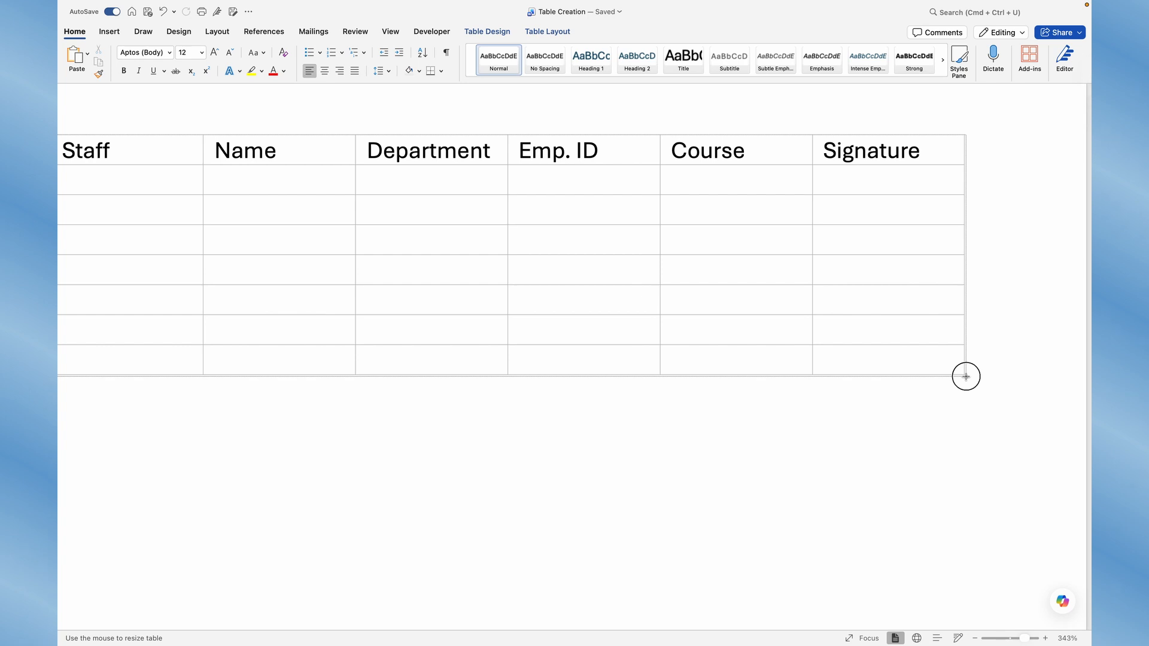
pyautogui.moveTo(966, 377); pyautogui.dragTo(1013, 574)
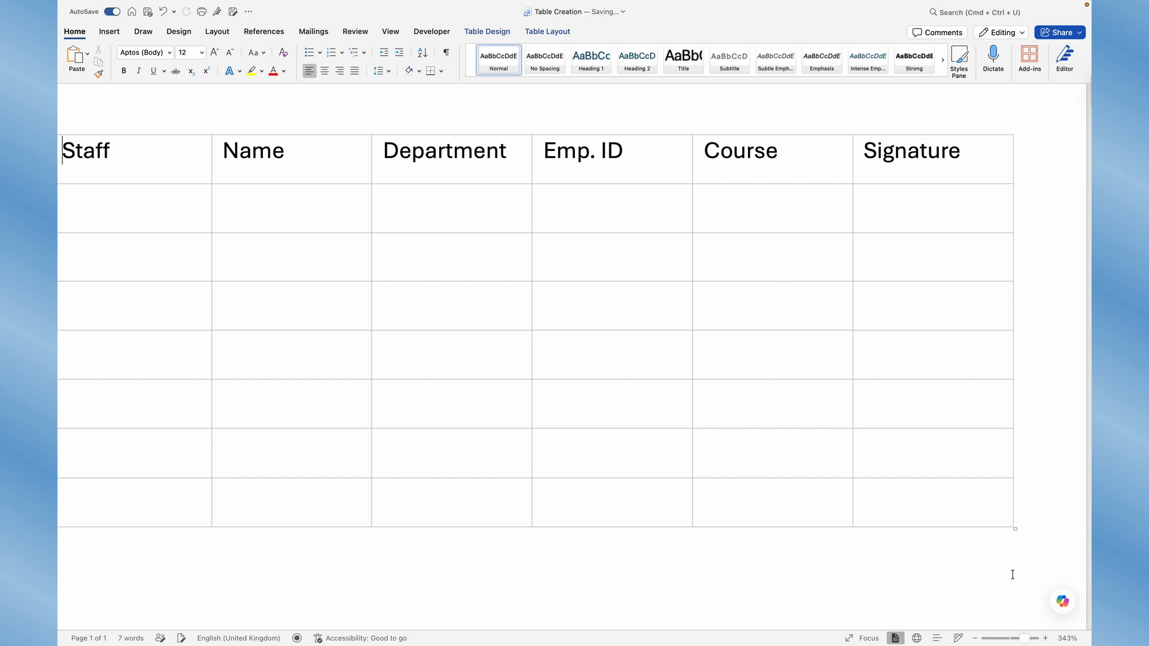
pyautogui.scroll(-5, 991, 517)
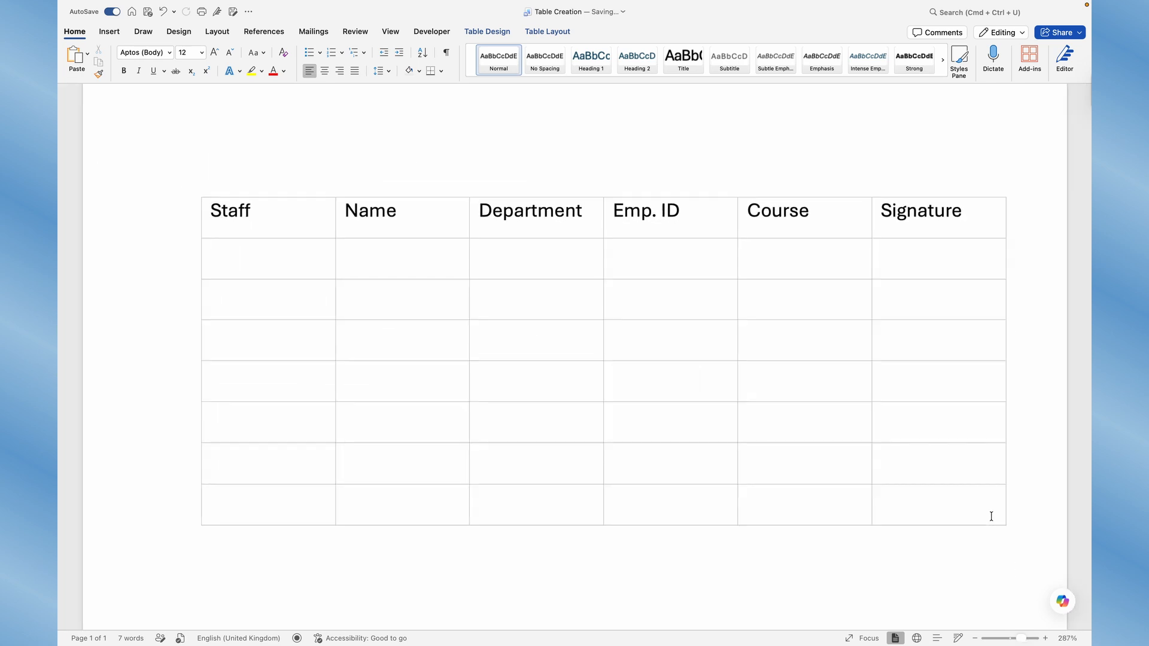
pyautogui.scroll(1, 990, 513)
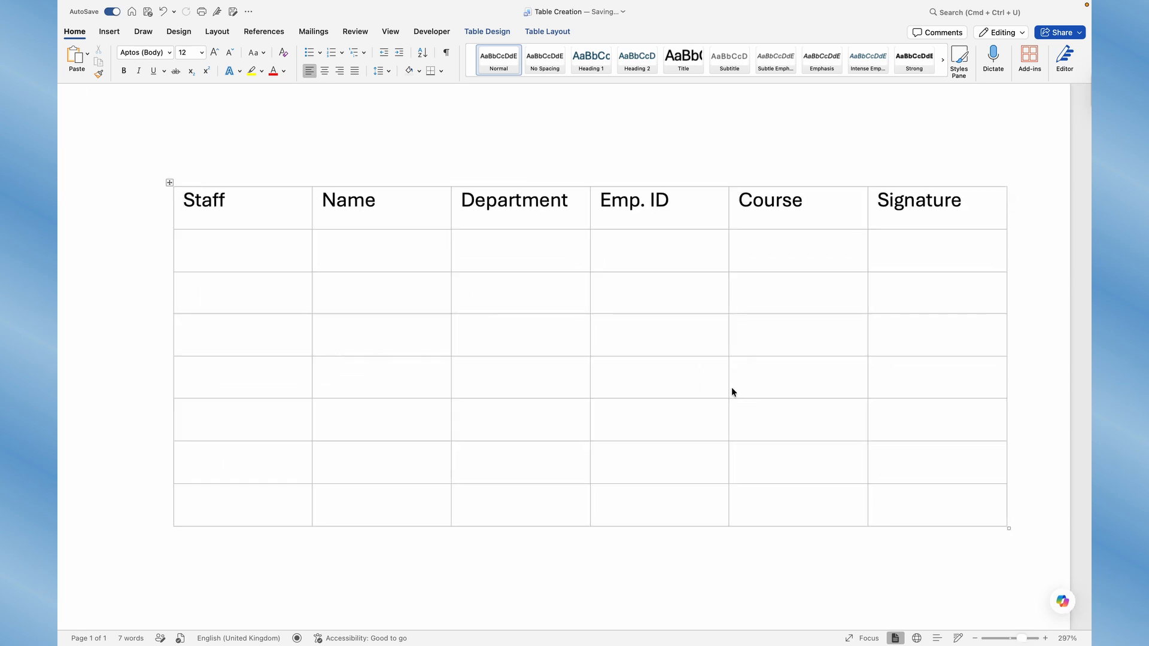
# Set the third row's height to 3.84 cm
pyautogui.click(476, 298)
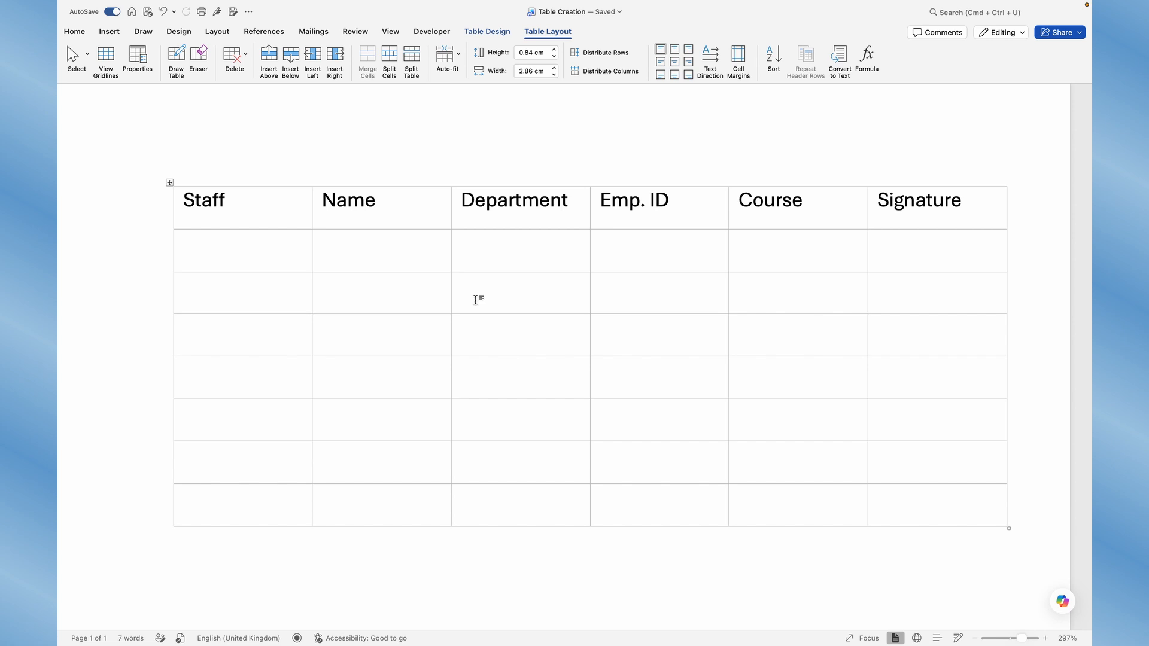
pyautogui.click(275, 287)
pyautogui.click(538, 54)
pyautogui.click(523, 53)
pyautogui.write('3')
pyautogui.press('Return')
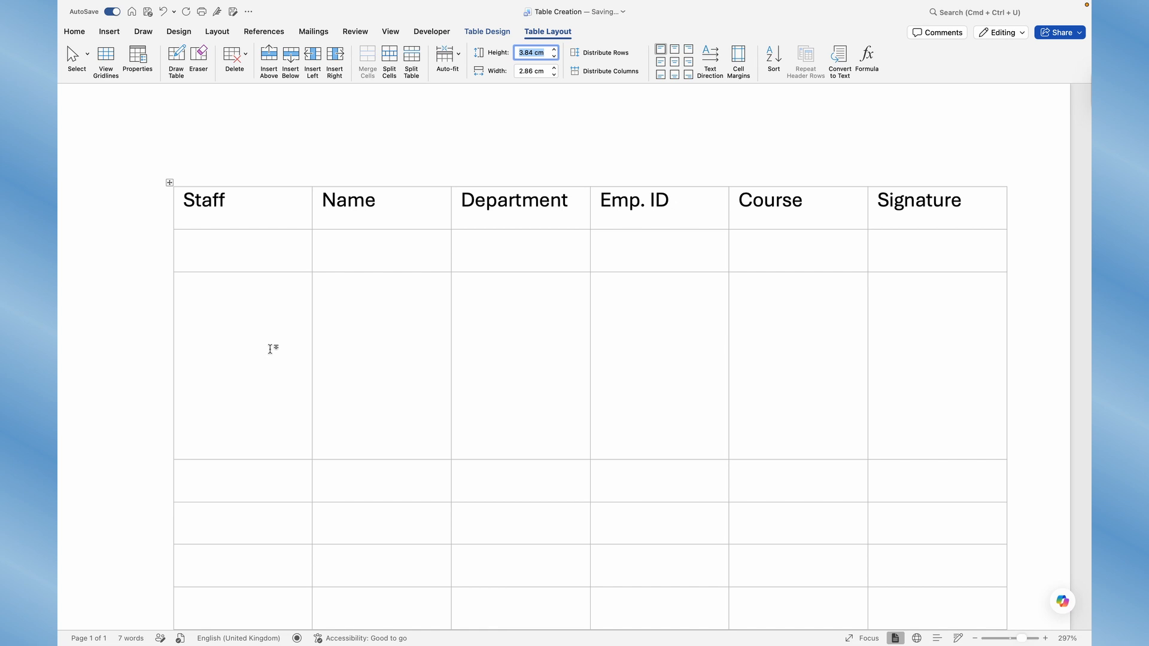
# Set the Department column's width to 3.86 cm
pyautogui.click(580, 199)
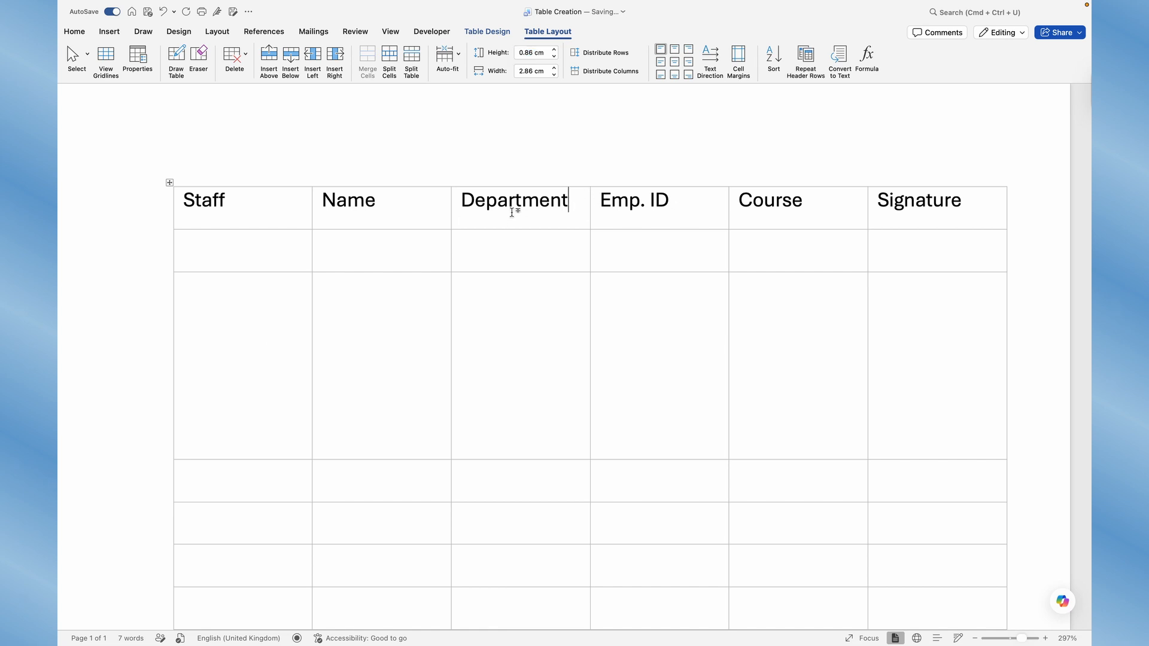
pyautogui.click(522, 72)
pyautogui.press('BackSpace')
pyautogui.write('3')
pyautogui.press('Return')
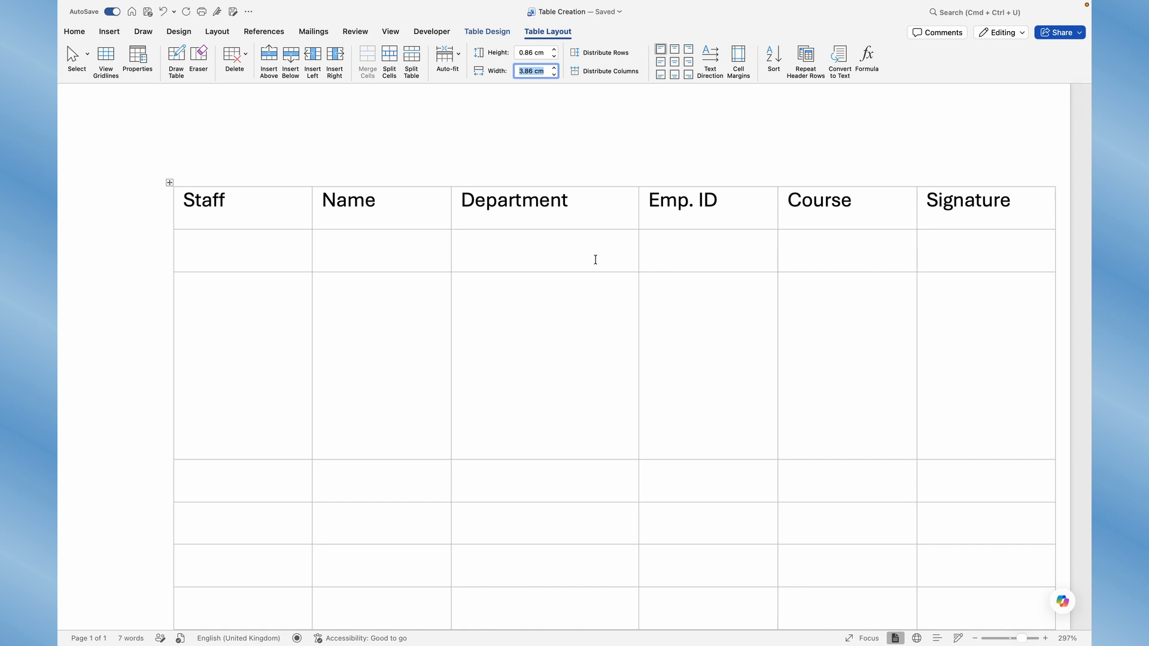
pyautogui.click(514, 316)
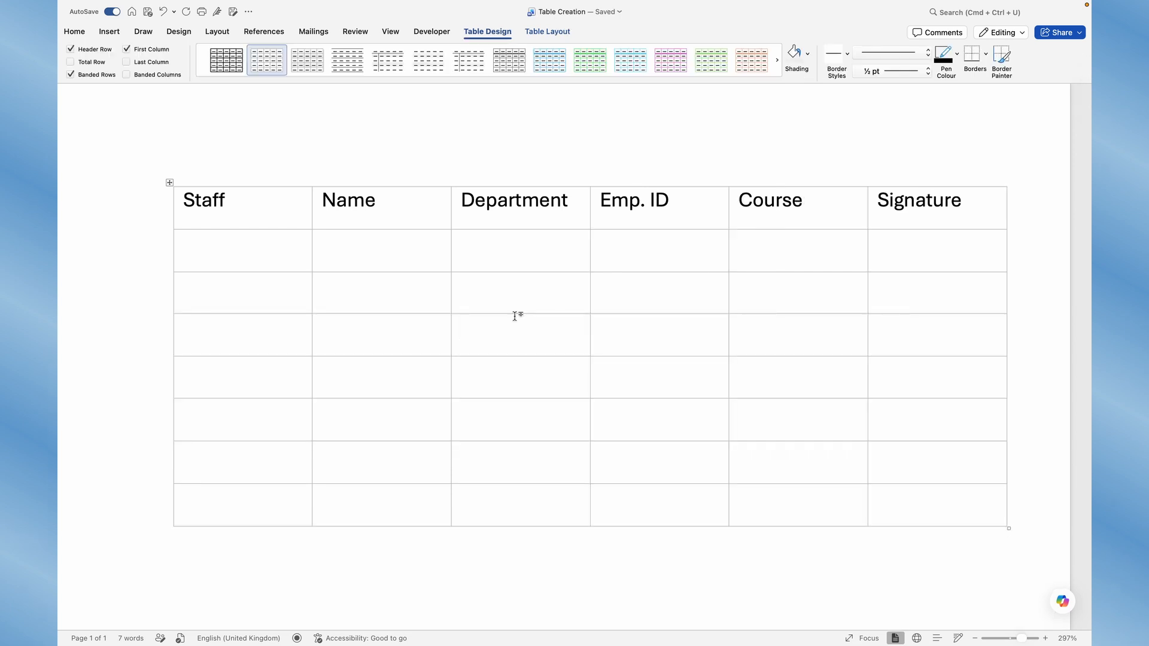